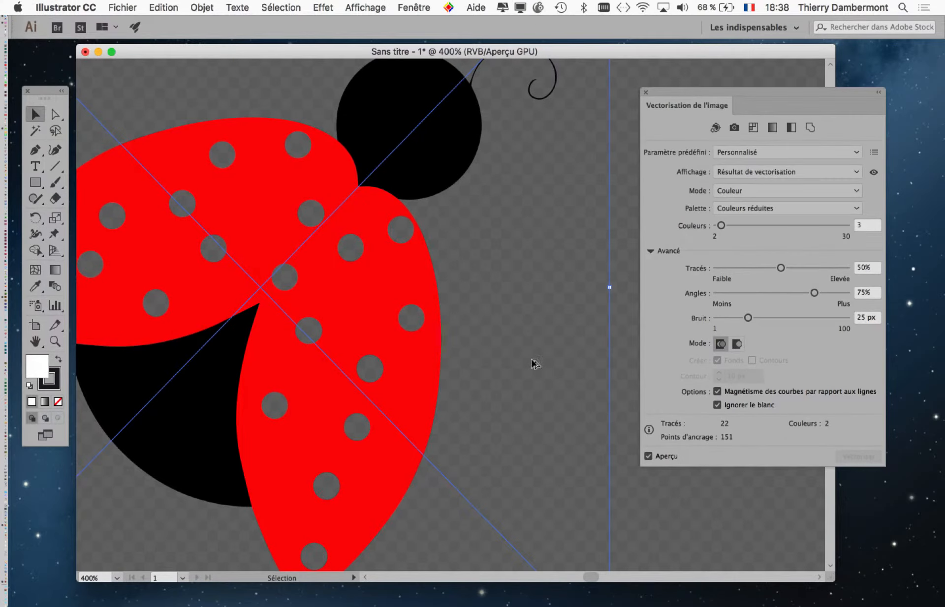
# - Examine the link option offered for importing ladybug.jpg, and leave without importing the file
pyautogui.press('super+minus')
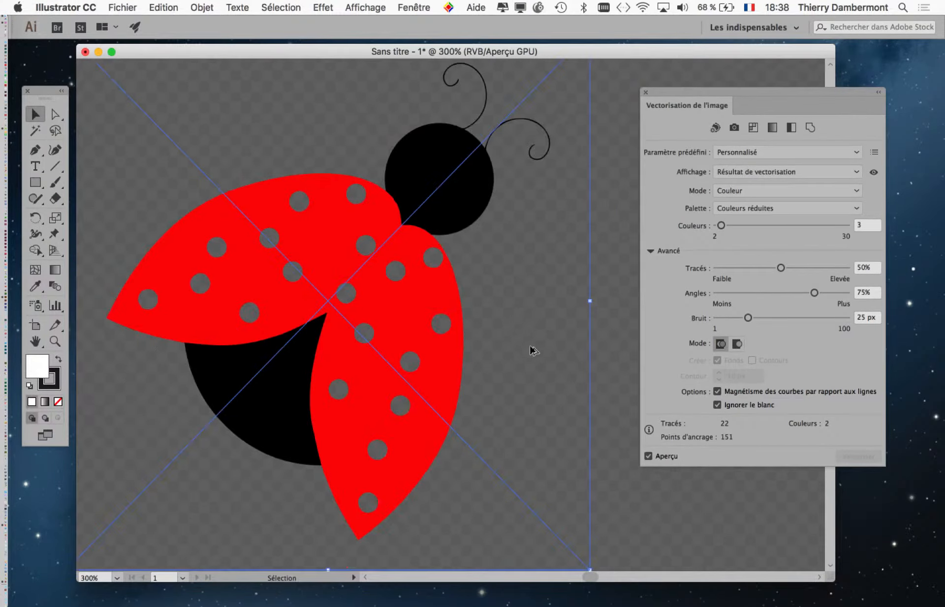
pyautogui.click(121, 7)
pyautogui.click(162, 210)
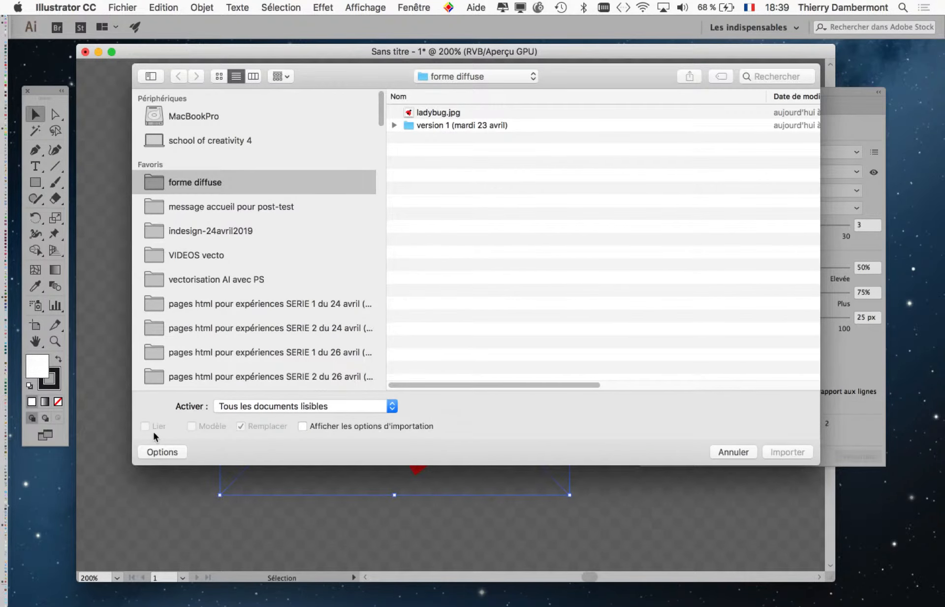
pyautogui.click(446, 114)
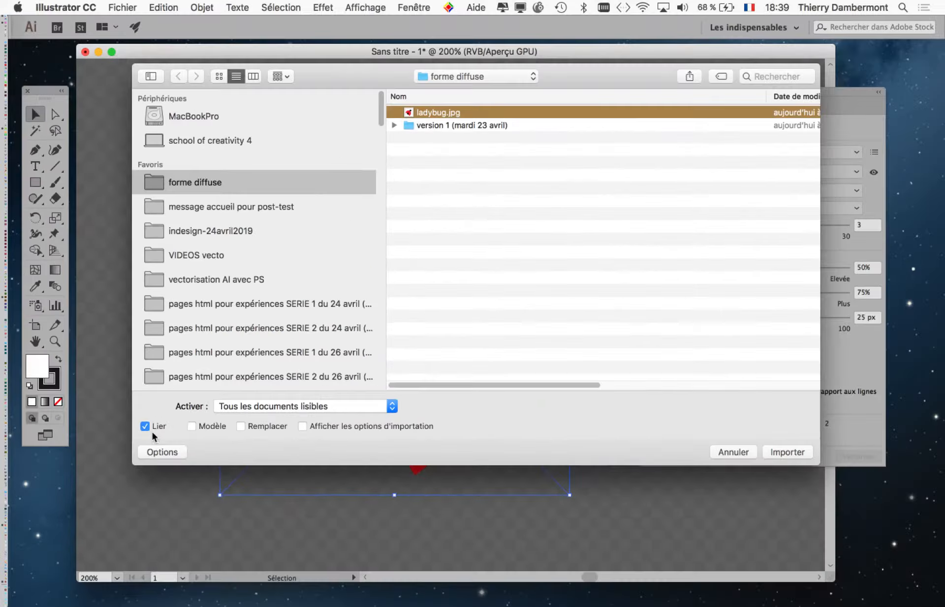
pyautogui.click(733, 452)
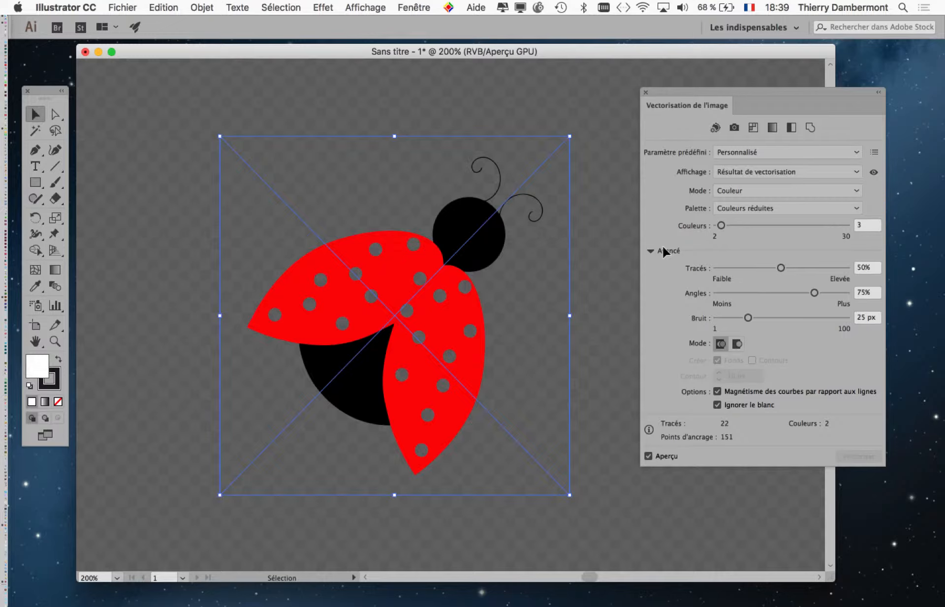
# - Move the Vectorisation de l'image panel farther away from the ladybug artwork
pyautogui.press('super')
pyautogui.click(425, 8)
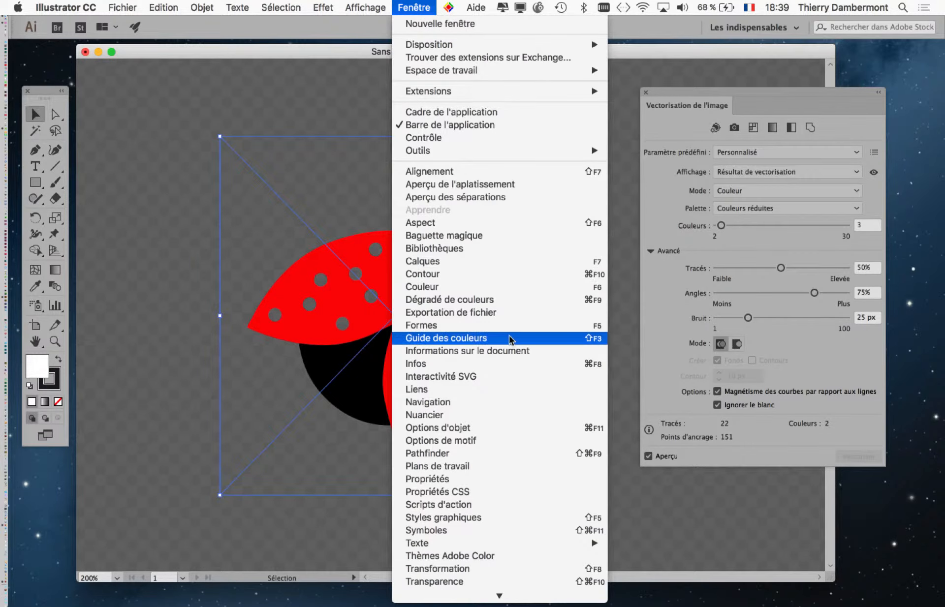
pyautogui.click(702, 92)
pyautogui.moveTo(703, 91); pyautogui.dragTo(768, 95)
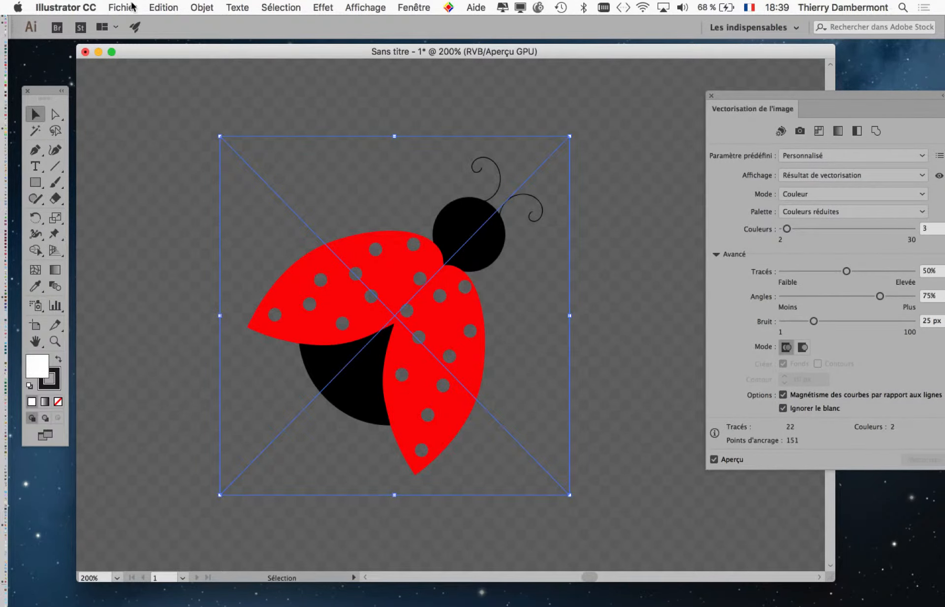
# - Save the document as forme-diffuse-01.ai in the forme diffuse folder, keeping the default Illustrator options
pyautogui.click(118, 7)
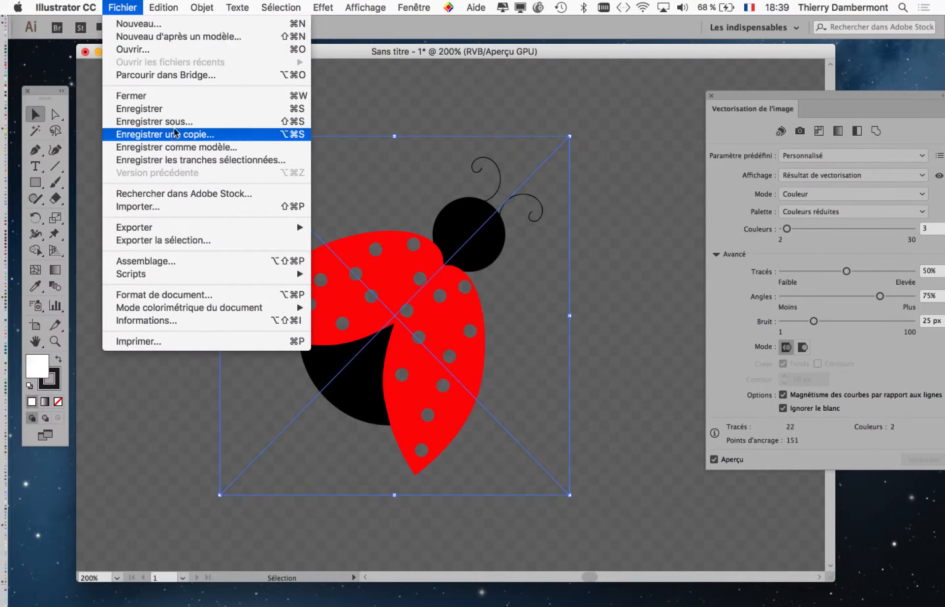
pyautogui.press('Return')
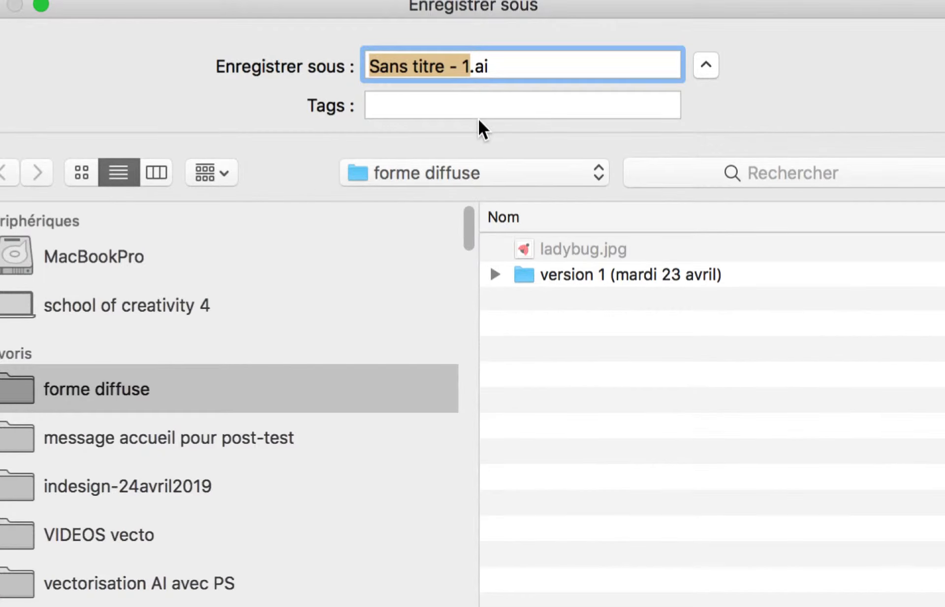
pyautogui.write('vecto-01')
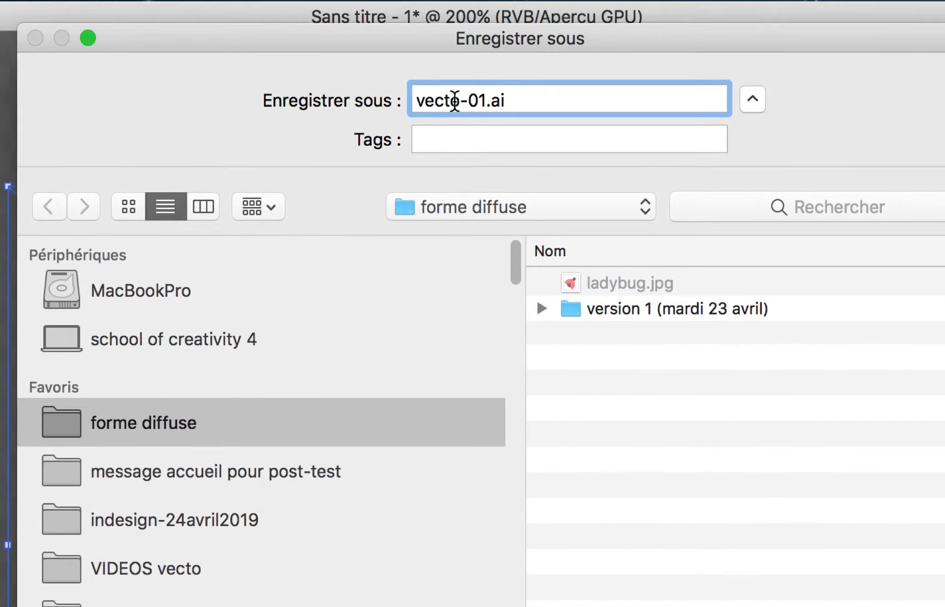
pyautogui.doubleClick(409, 66)
pyautogui.write('fortme-diffus')
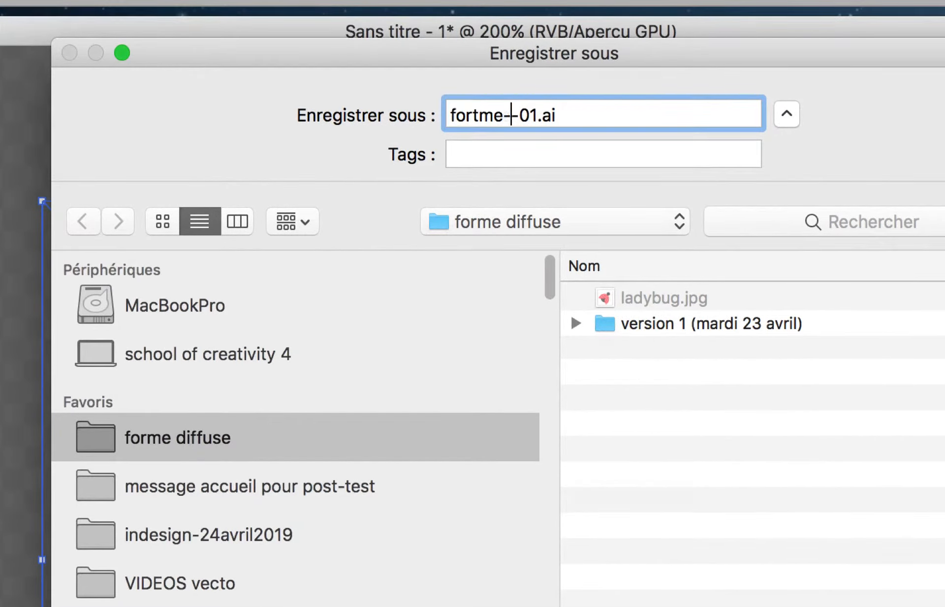
pyautogui.write('e-')
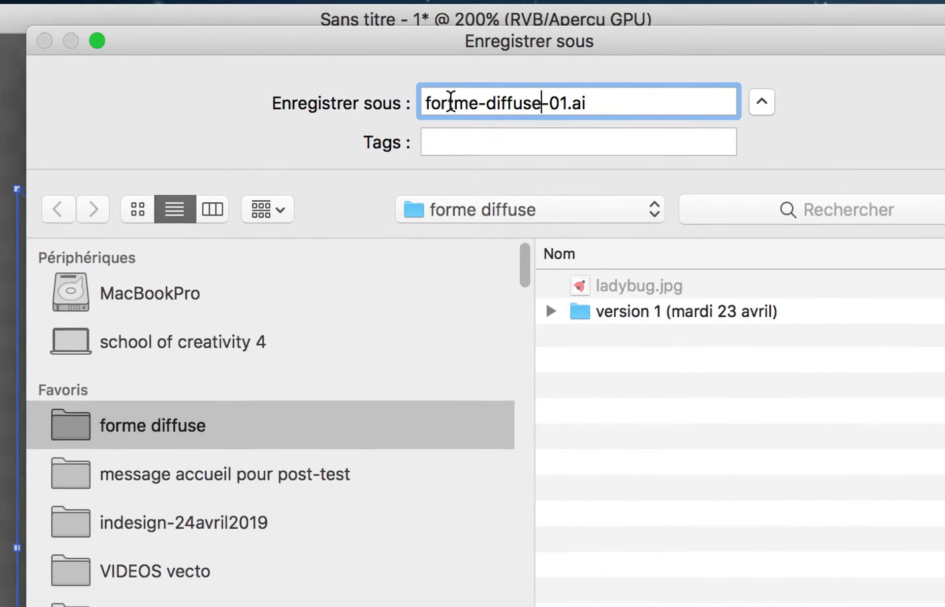
pyautogui.click(478, 114)
pyautogui.press('BackSpace')
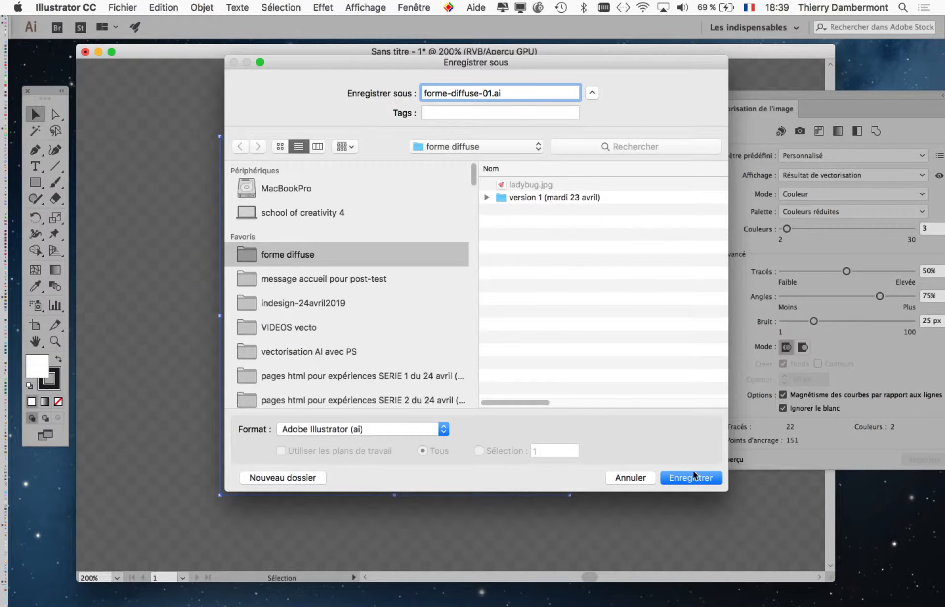
pyautogui.click(694, 477)
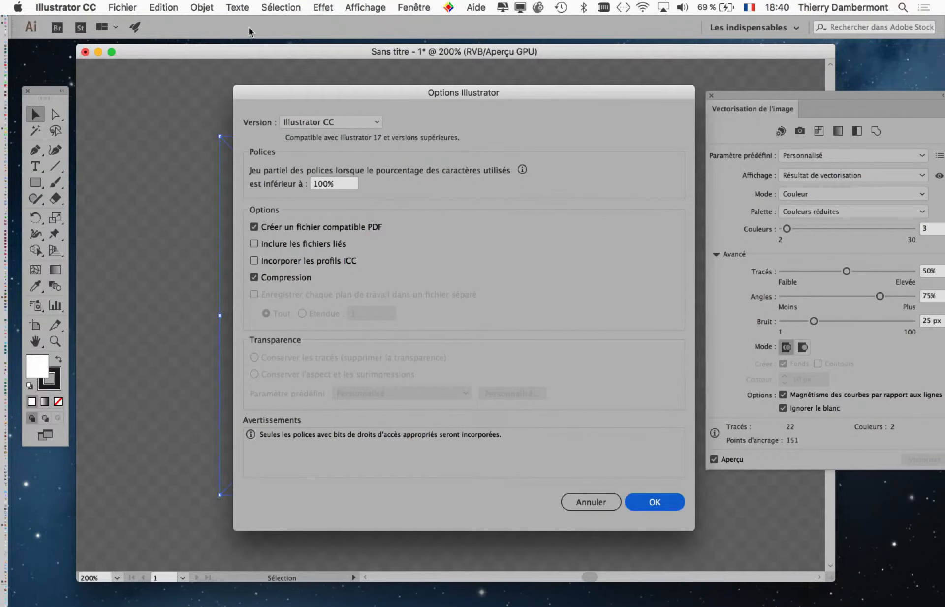
pyautogui.press('Return')
# - Save a second version of the document as forme-diffuse-02.ai with the default Illustrator options
pyautogui.click(129, 7)
pyautogui.click(171, 121)
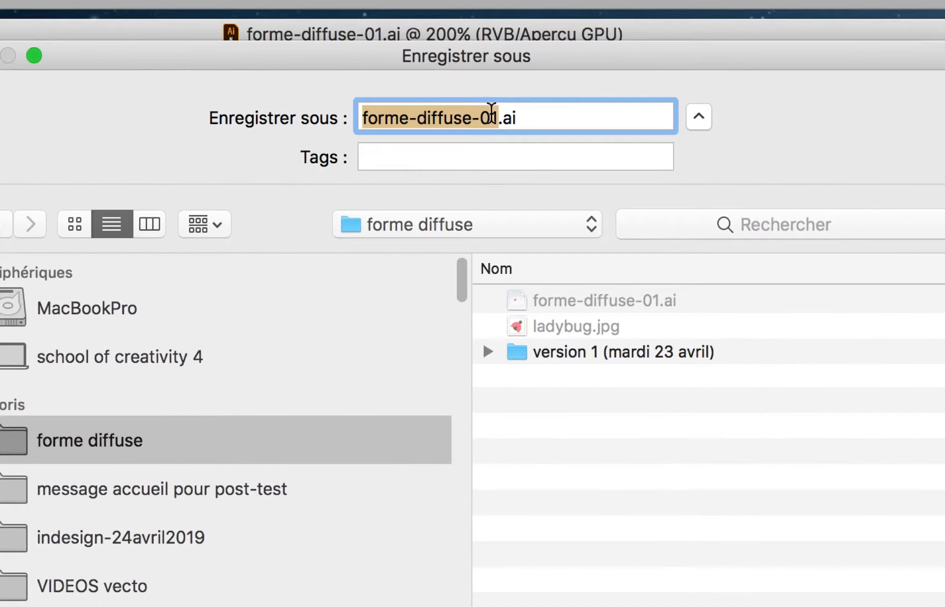
pyautogui.click(483, 28)
pyautogui.moveTo(494, 115); pyautogui.dragTo(490, 115)
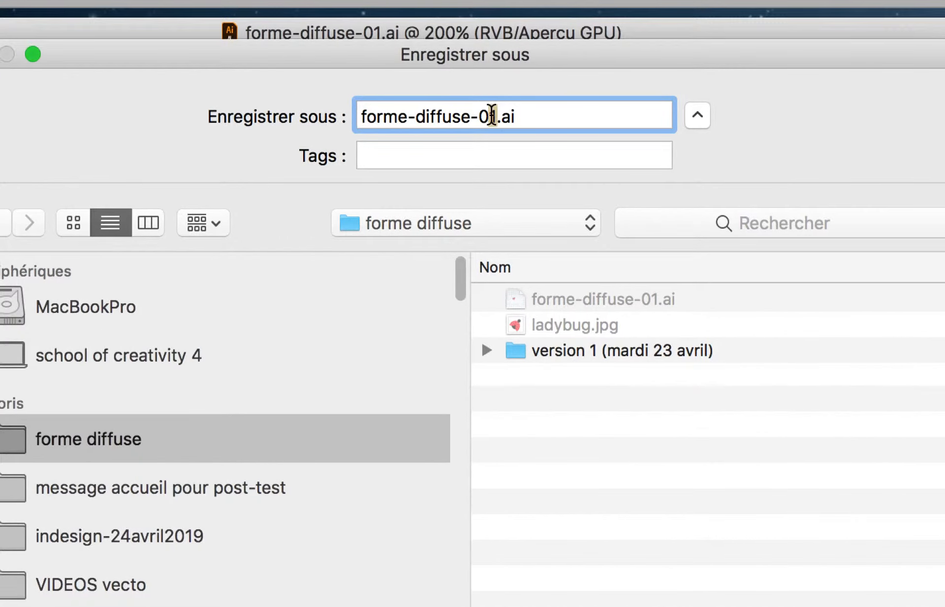
pyautogui.write('2')
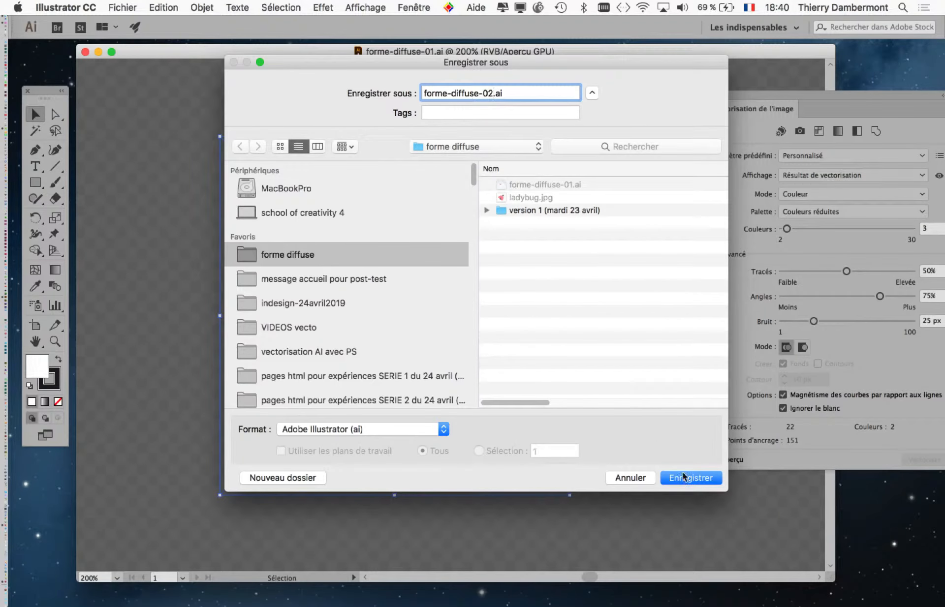
pyautogui.click(691, 478)
pyautogui.click(666, 501)
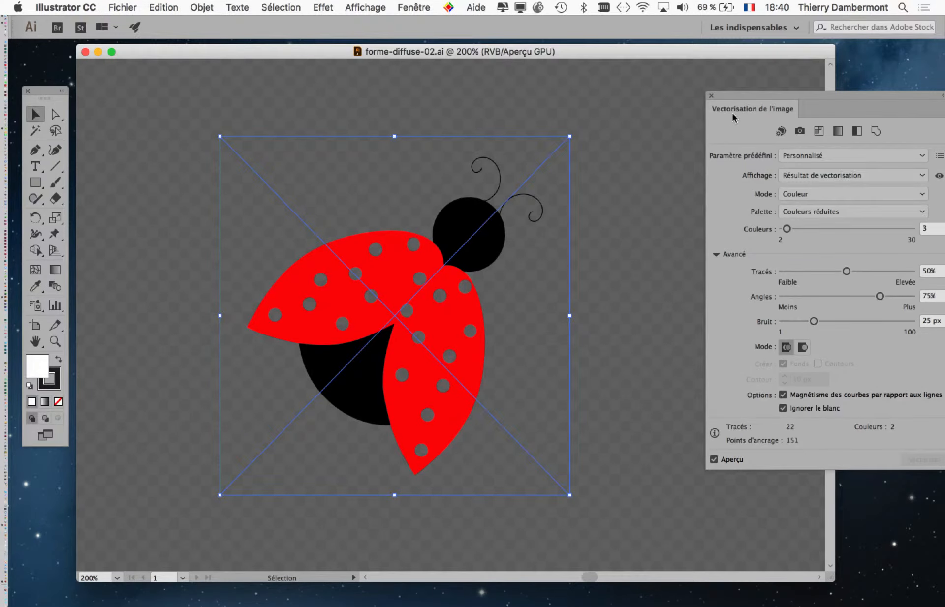
# - Compare the traced ladybug in outline (Tracés) display and in GPU preview, ending in GPU preview
pyautogui.moveTo(746, 91); pyautogui.dragTo(676, 87)
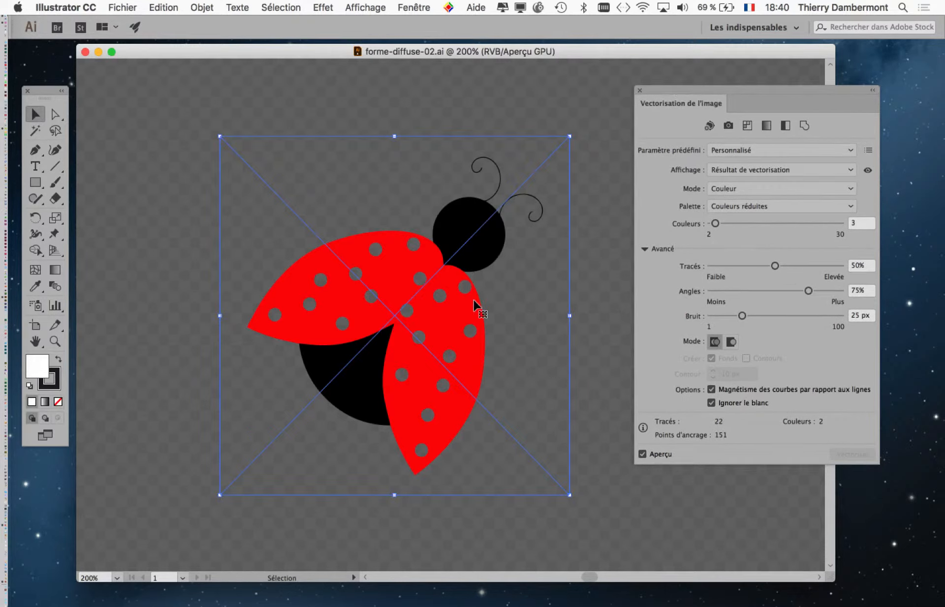
pyautogui.click(362, 7)
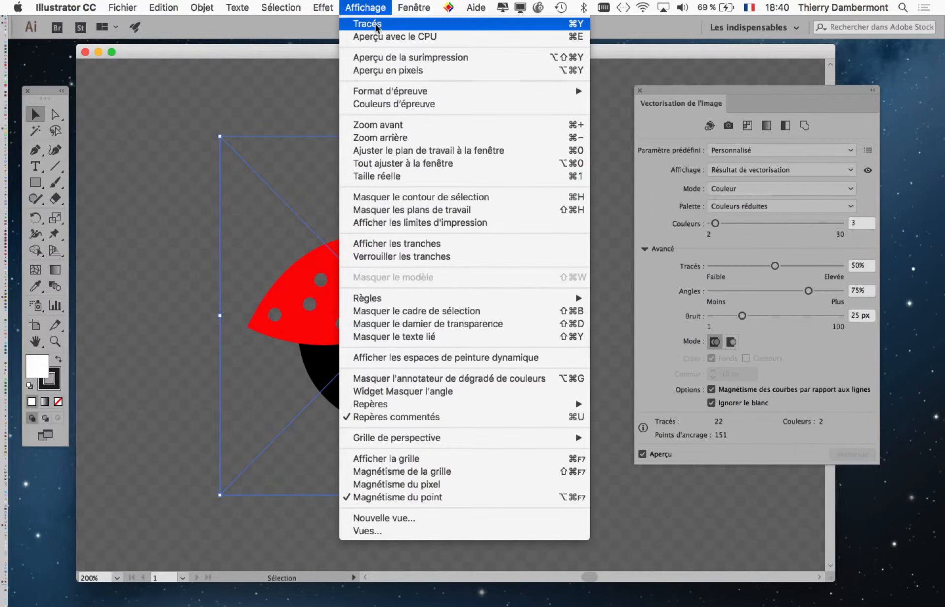
pyautogui.click(390, 25)
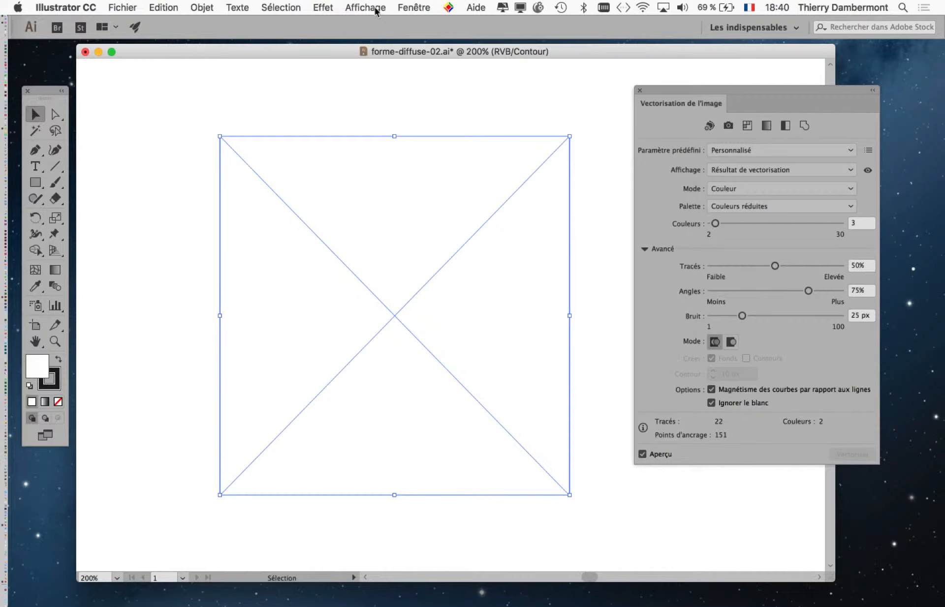
pyautogui.click(365, 7)
pyautogui.click(374, 22)
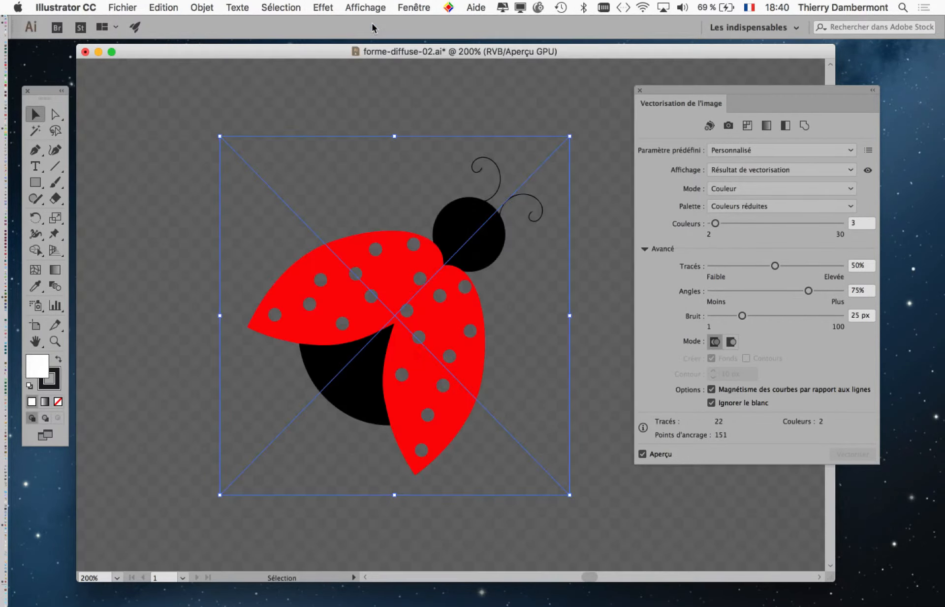
pyautogui.click(368, 5)
pyautogui.click(374, 22)
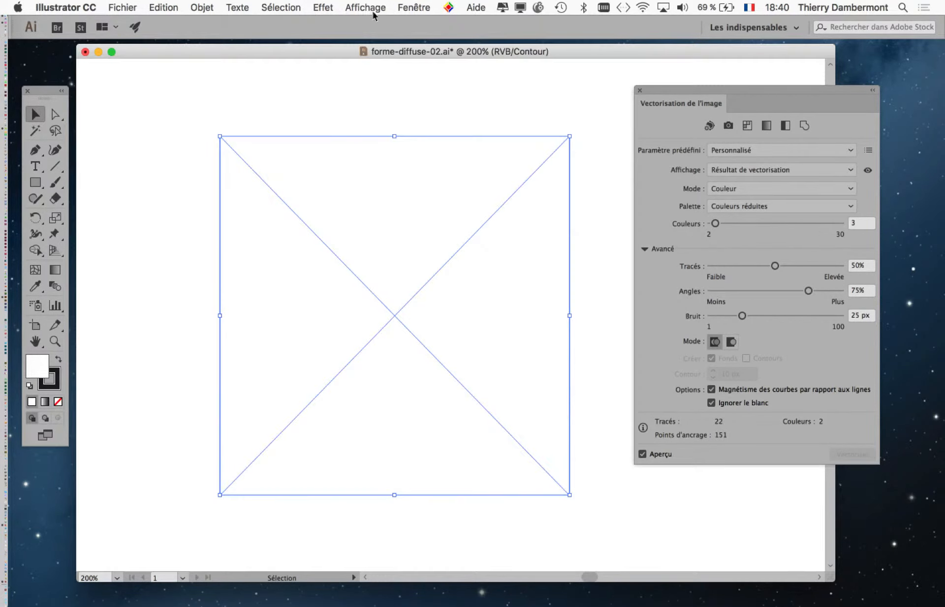
pyautogui.click(372, 7)
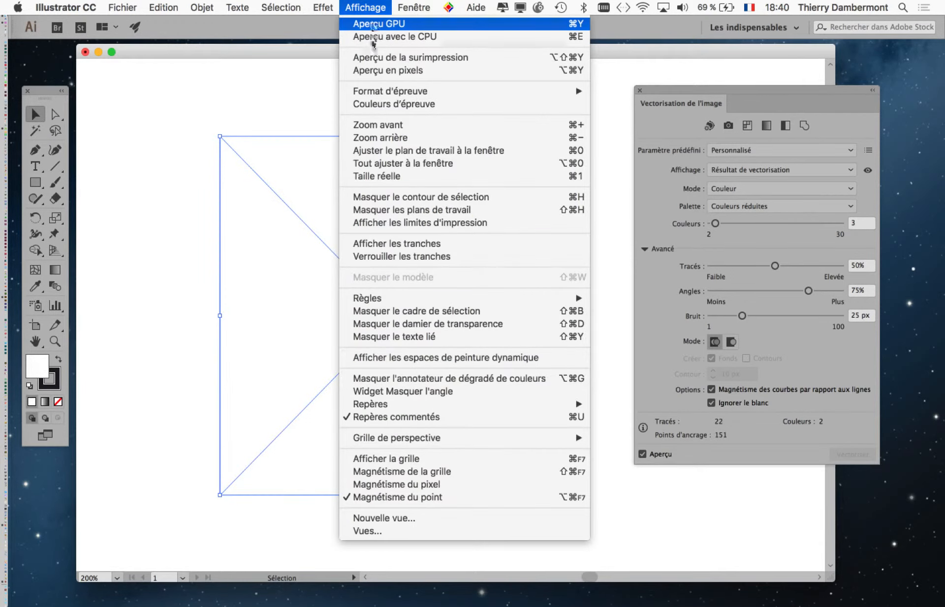
pyautogui.click(374, 23)
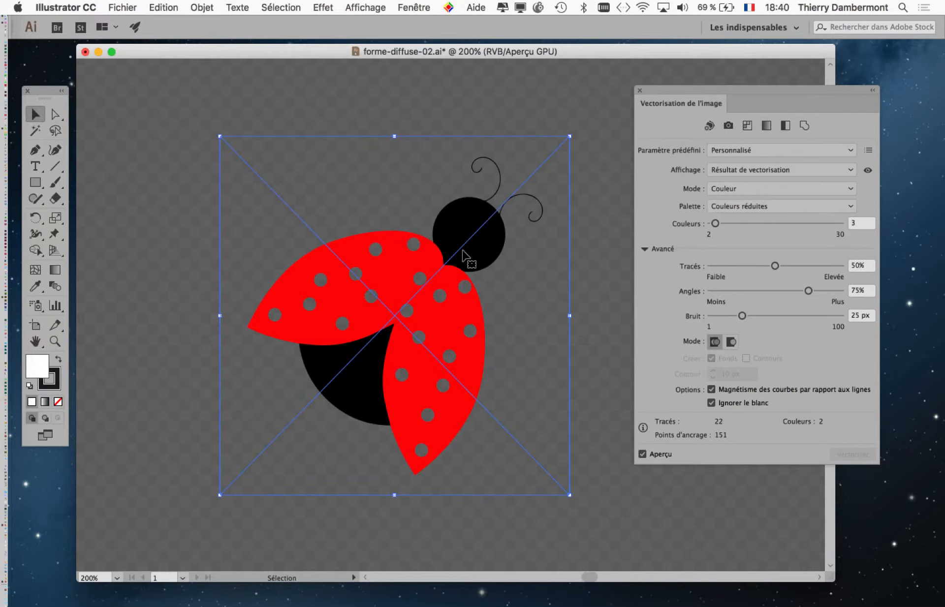
pyautogui.click(365, 7)
pyautogui.click(374, 22)
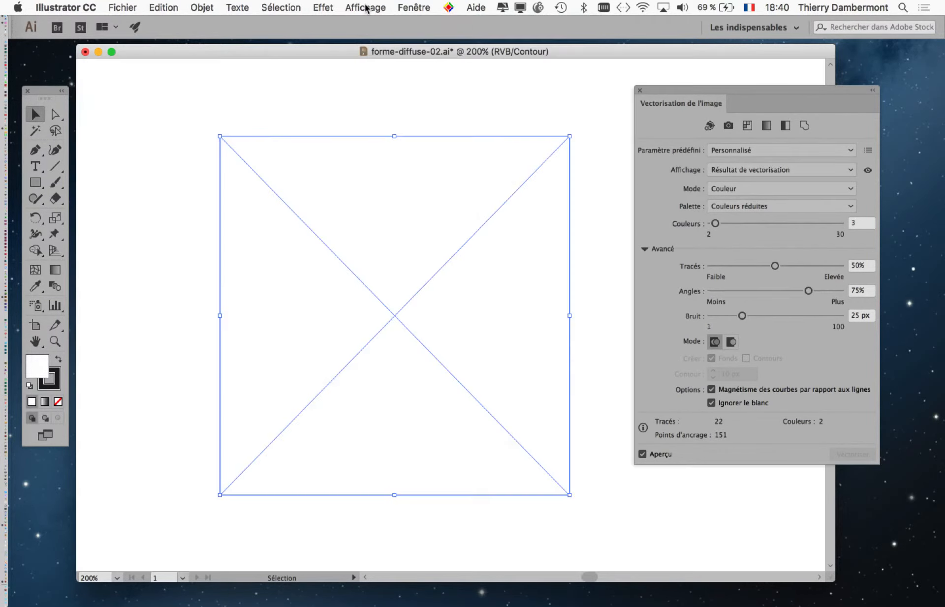
pyautogui.click(364, 7)
pyautogui.click(370, 23)
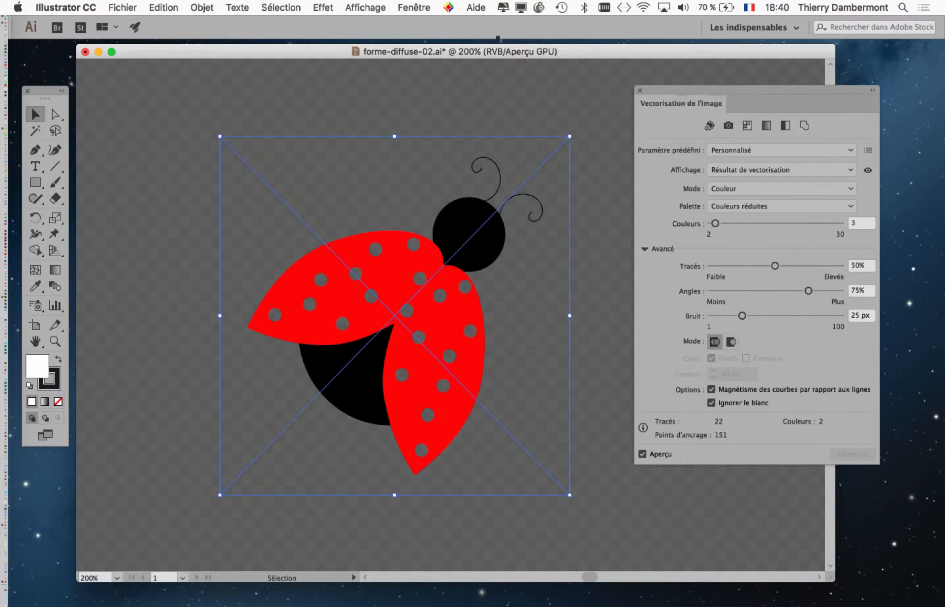
# - Move the Vectorisation de l'image panel beside the ladybug so its head and wing spots stay uncovered
pyautogui.moveTo(801, 96); pyautogui.dragTo(402, 91)
pyautogui.click(365, 7)
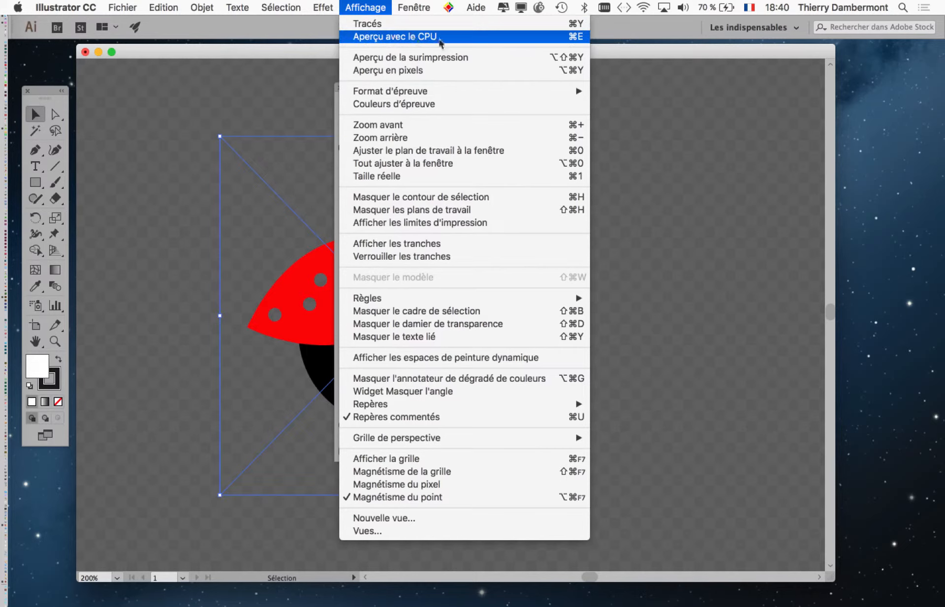
pyautogui.click(629, 144)
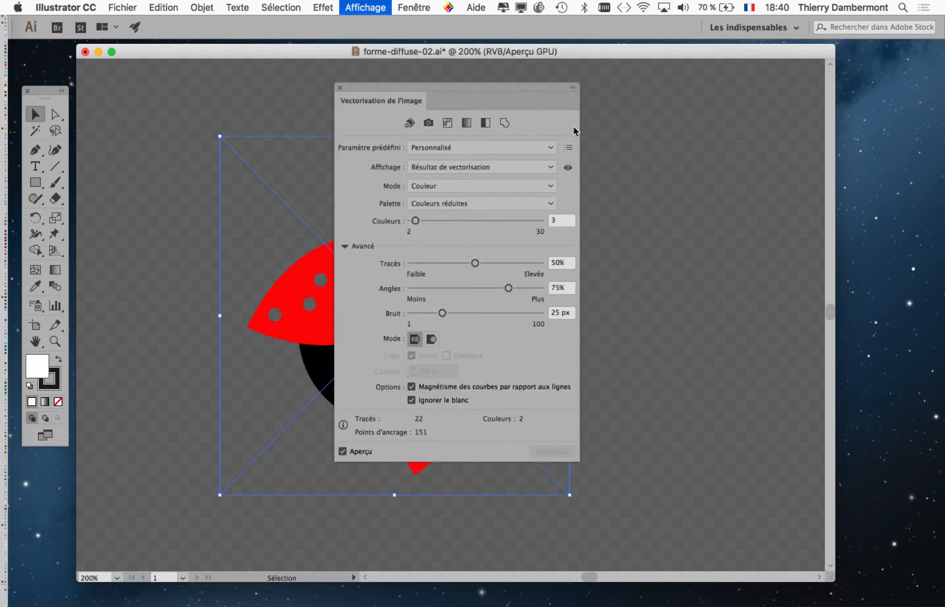
pyautogui.moveTo(481, 94); pyautogui.dragTo(191, 108)
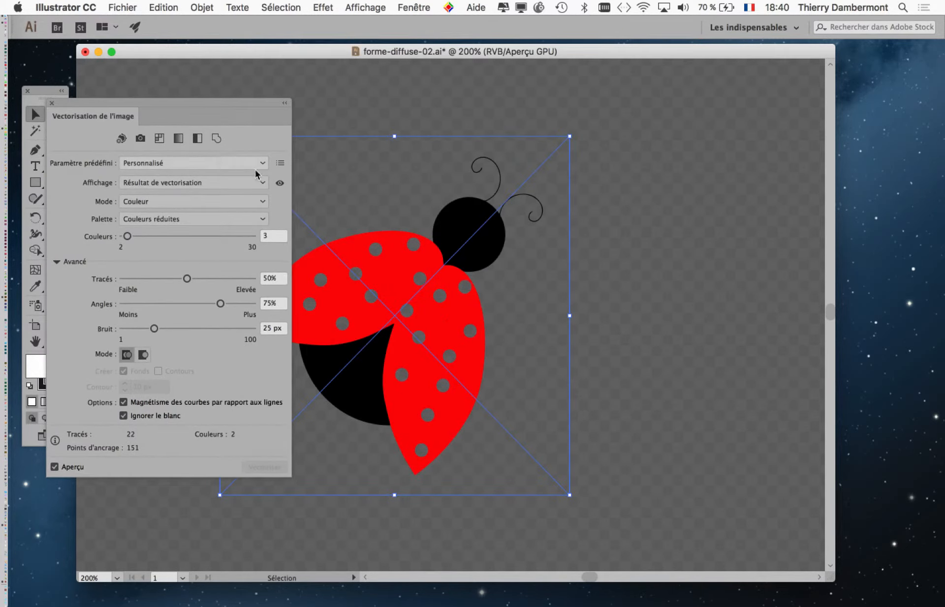
# - Compare the source image with the tracing result up close around the wing spots near the head
pyautogui.scroll(3, 382, 221)
pyautogui.moveTo(487, 289); pyautogui.dragTo(433, 231)
pyautogui.scroll(4, 389, 202)
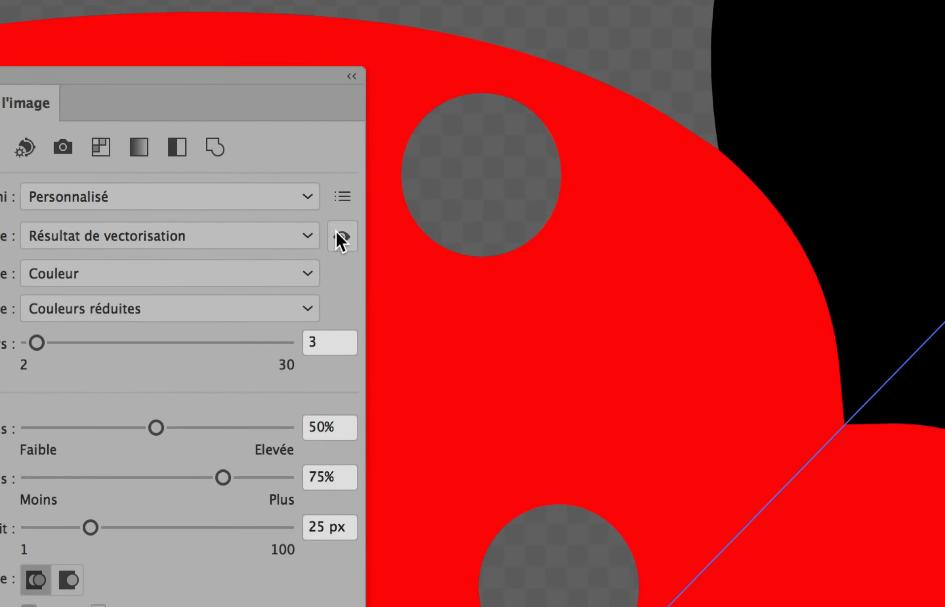
pyautogui.click(369, 319)
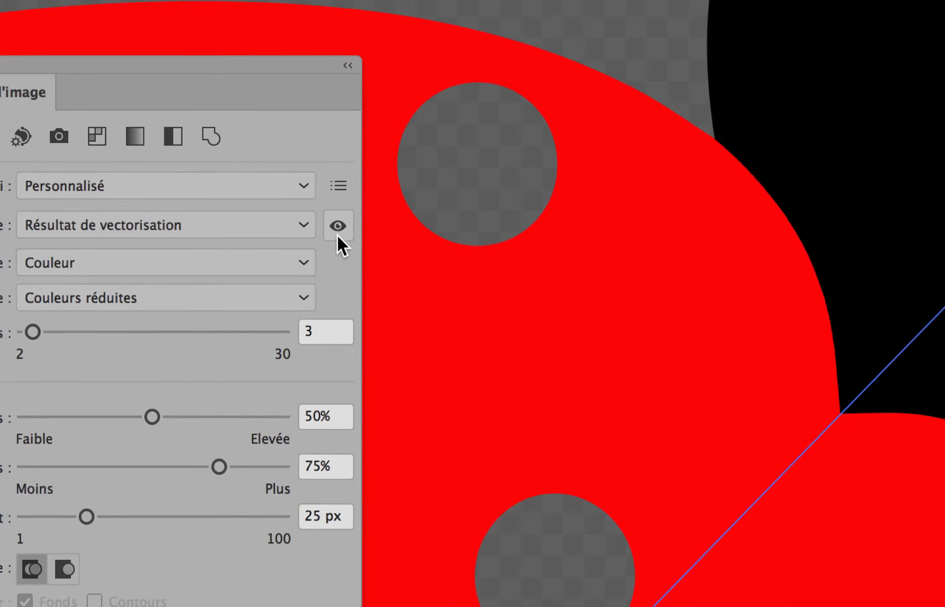
pyautogui.click(338, 228)
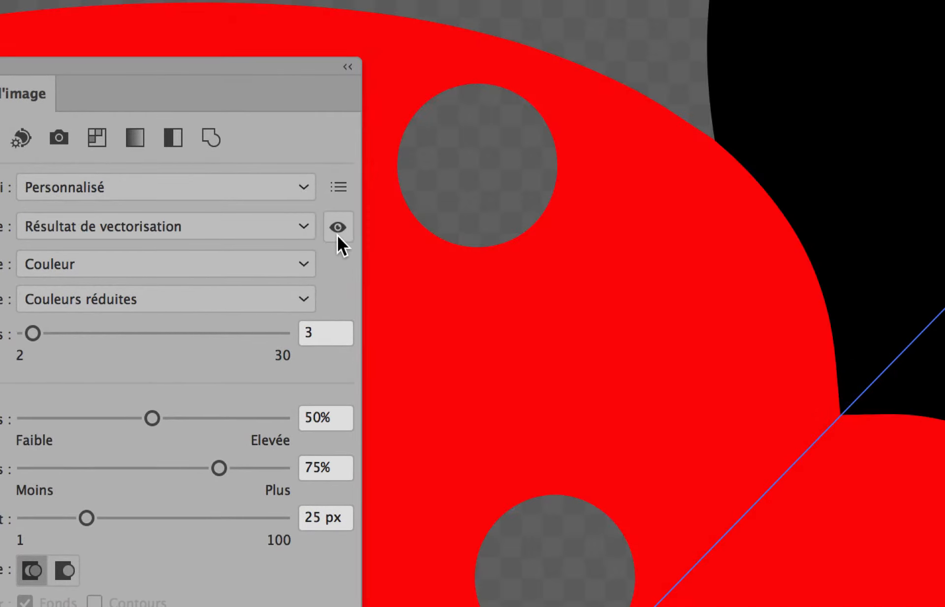
pyautogui.click(338, 235)
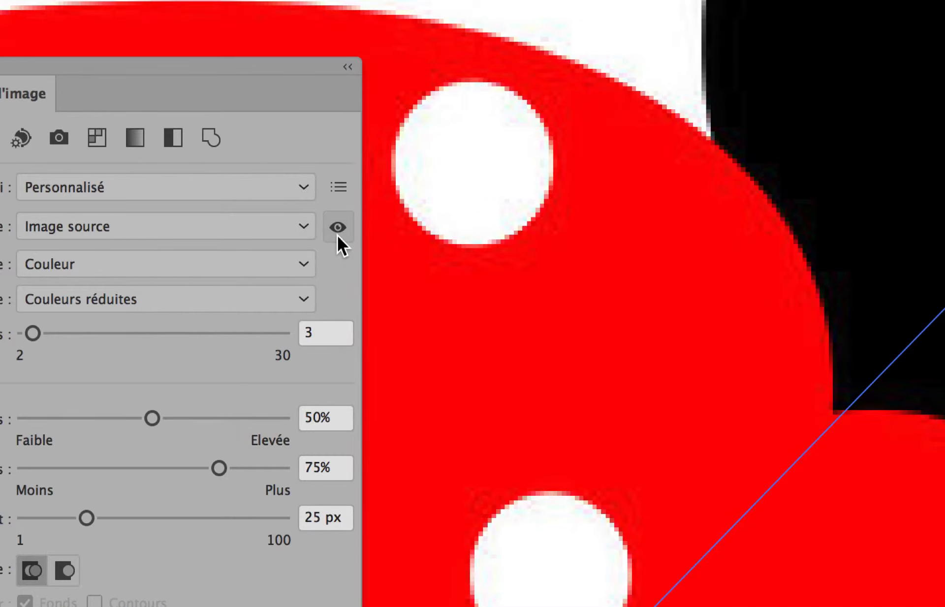
pyautogui.click(338, 236)
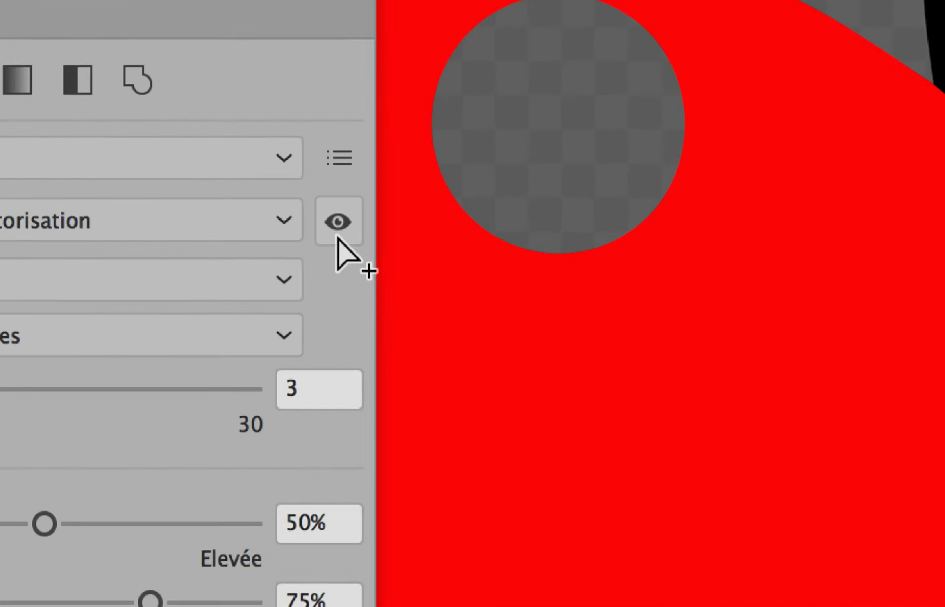
pyautogui.click(338, 235)
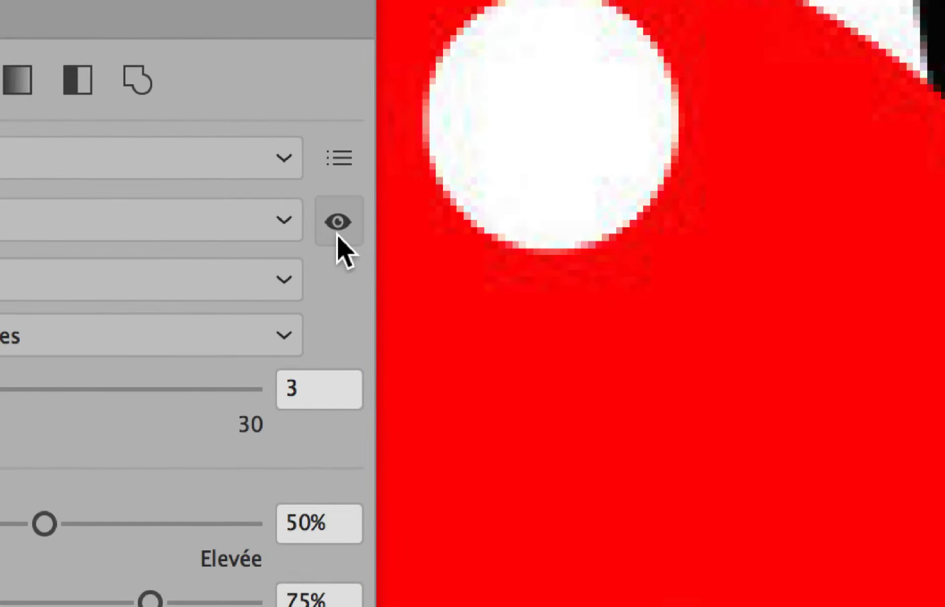
# - Toggle the source image once more to compare a round wing spot's pixelated edge with its traced edge
pyautogui.click(338, 236)
pyautogui.click(337, 235)
pyautogui.click(337, 235)
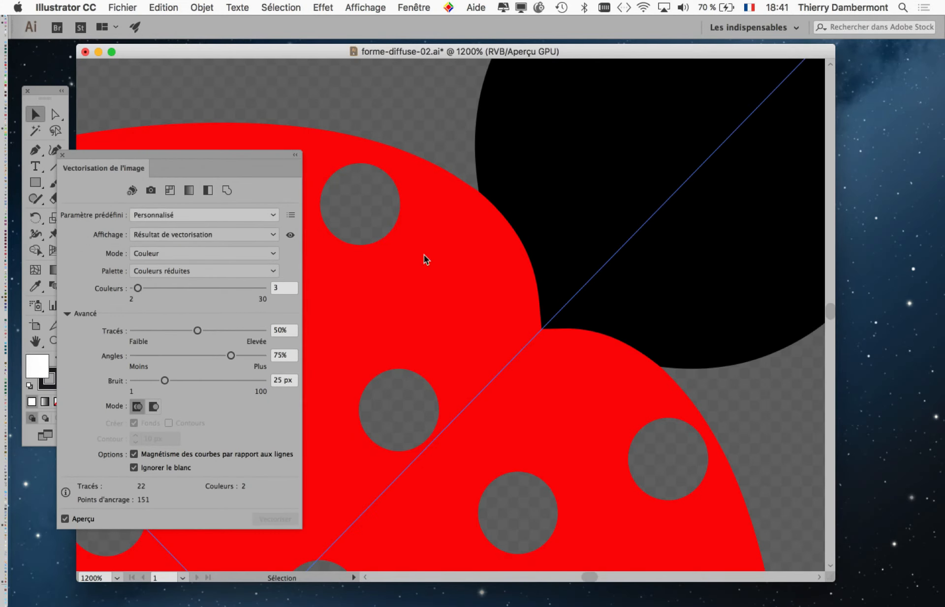
# - Move the Vectorisation de l'image panel clear of the whole ladybug and expand (Décomposer) the tracing into editable vector paths
pyautogui.scroll(-4, 426, 257)
pyautogui.moveTo(138, 160); pyautogui.dragTo(744, 85)
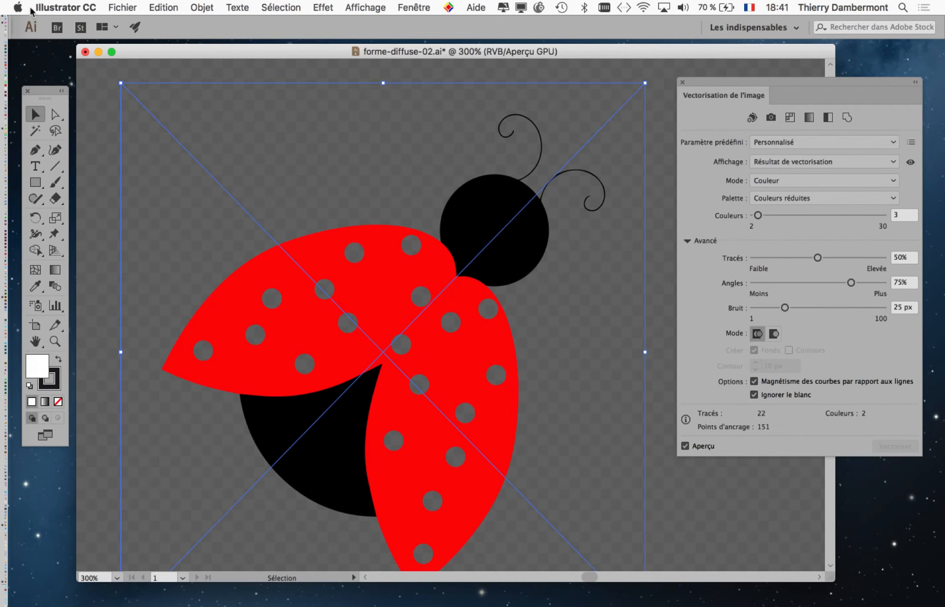
pyautogui.click(209, 7)
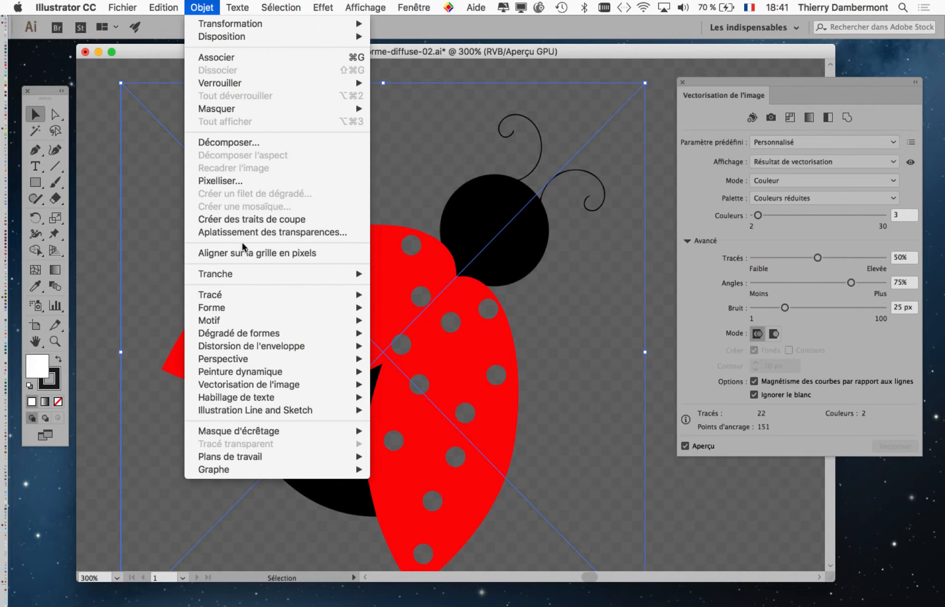
pyautogui.moveTo(272, 389)
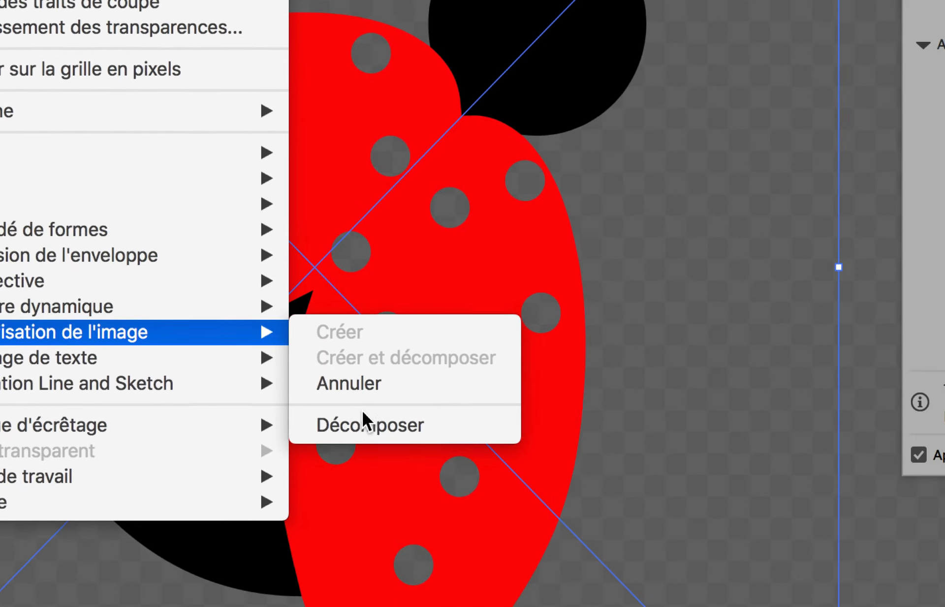
pyautogui.click(418, 424)
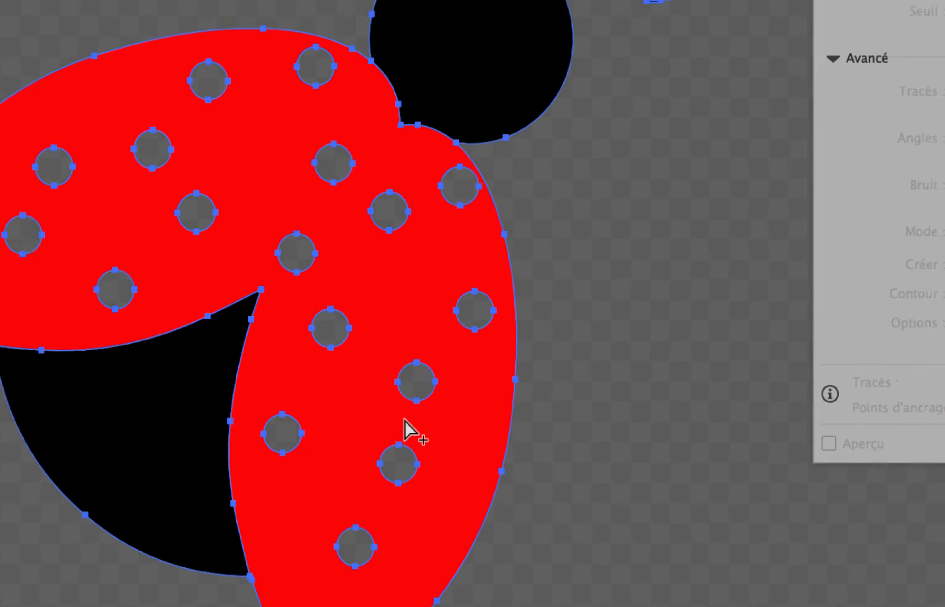
# - Inspect the expanded ladybug's paths and anchor points in outline (Contour) display, ending in GPU preview
pyautogui.press('super+minus')
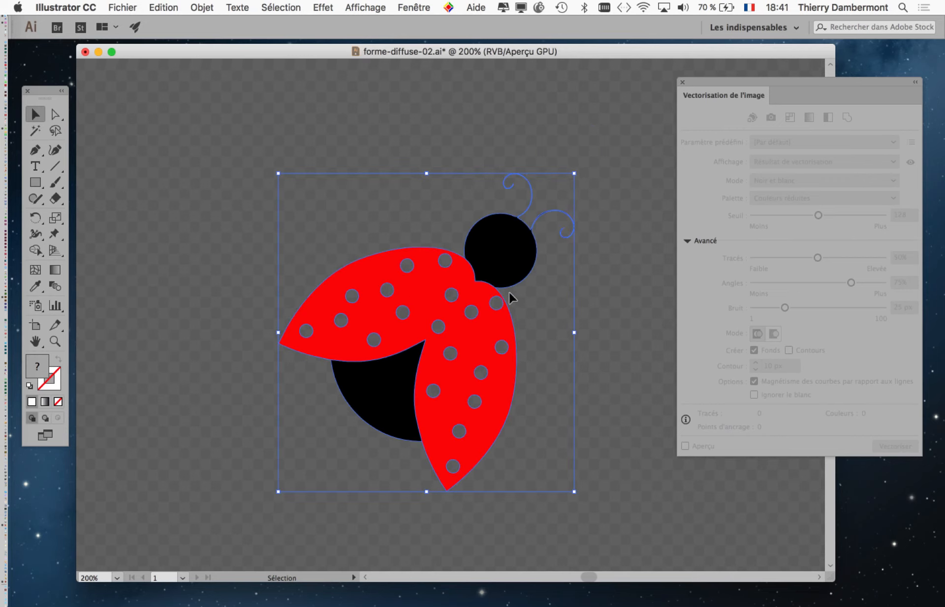
pyautogui.press('space')
pyautogui.moveTo(413, 305); pyautogui.dragTo(333, 265)
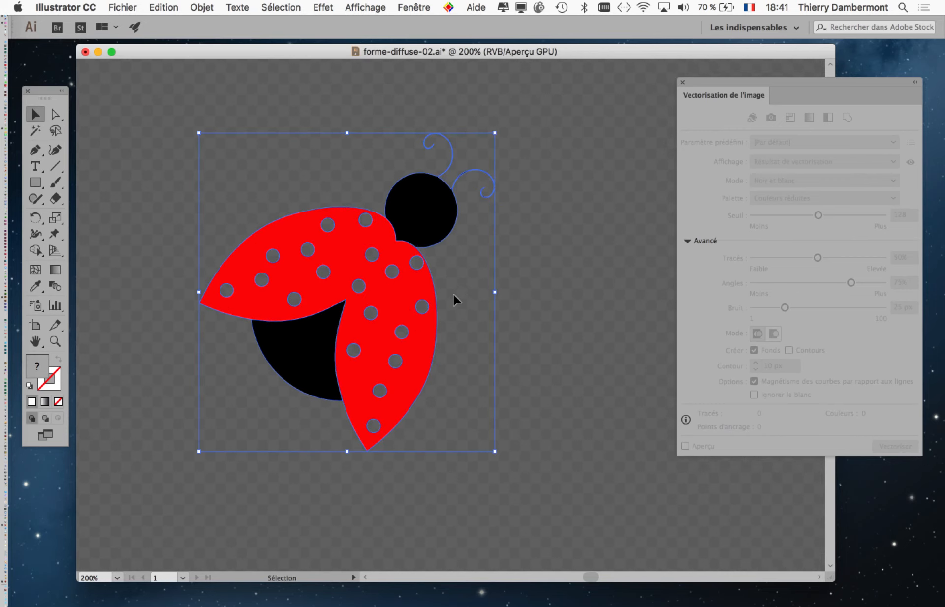
pyautogui.click(363, 8)
pyautogui.click(366, 24)
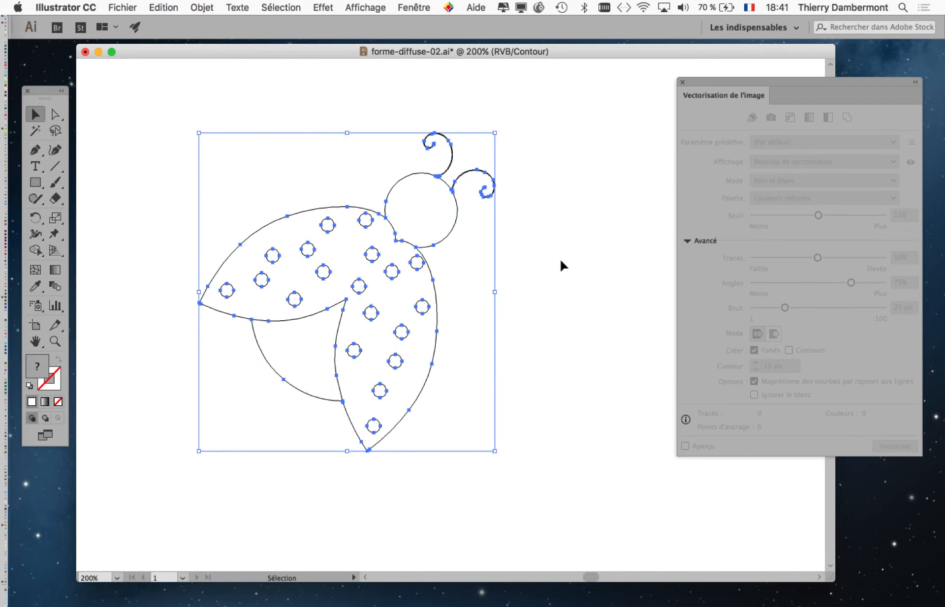
pyautogui.click(387, 7)
pyautogui.click(383, 24)
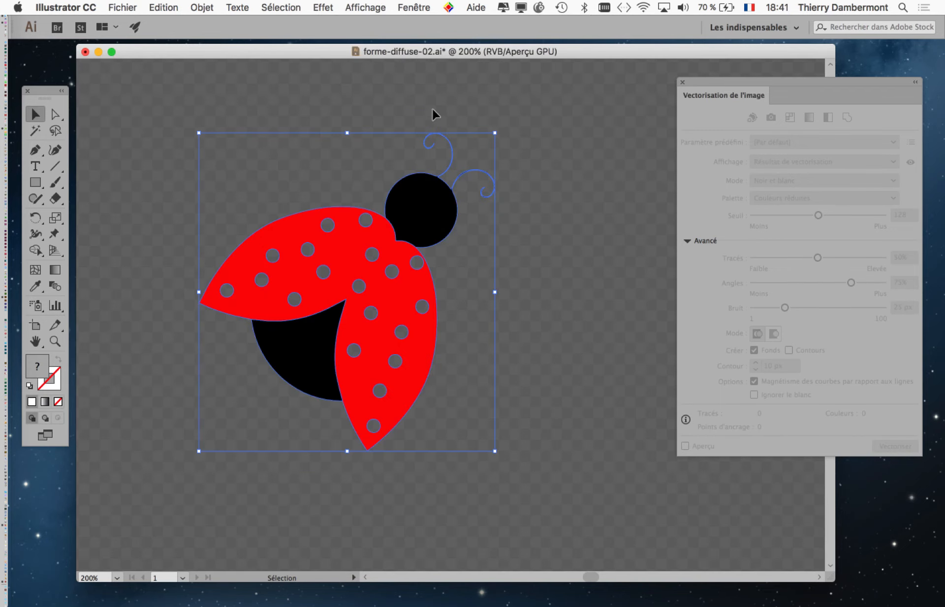